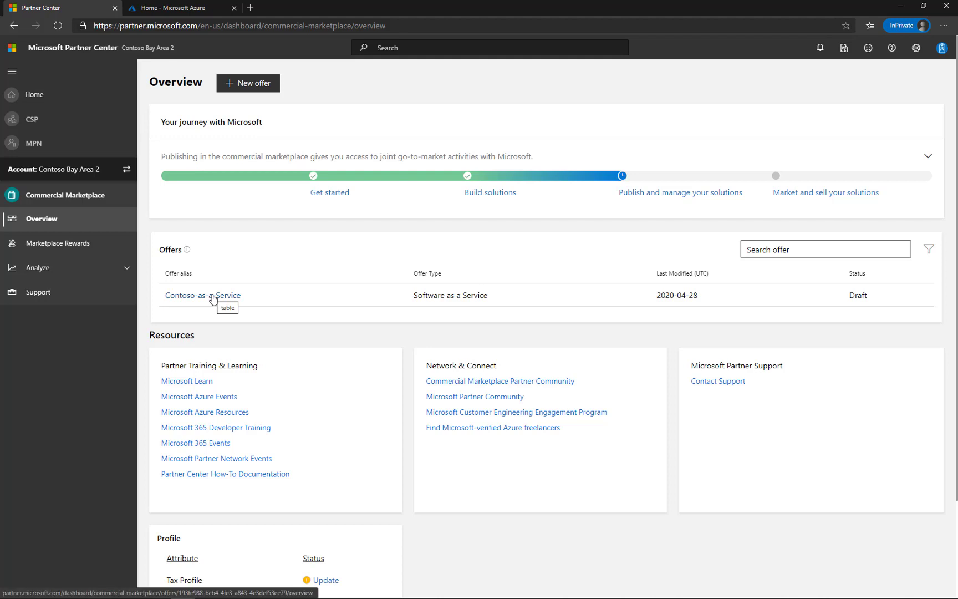
# Open the Contoso-as-a-Service offer and show all of its plans
pyautogui.click(213, 297)
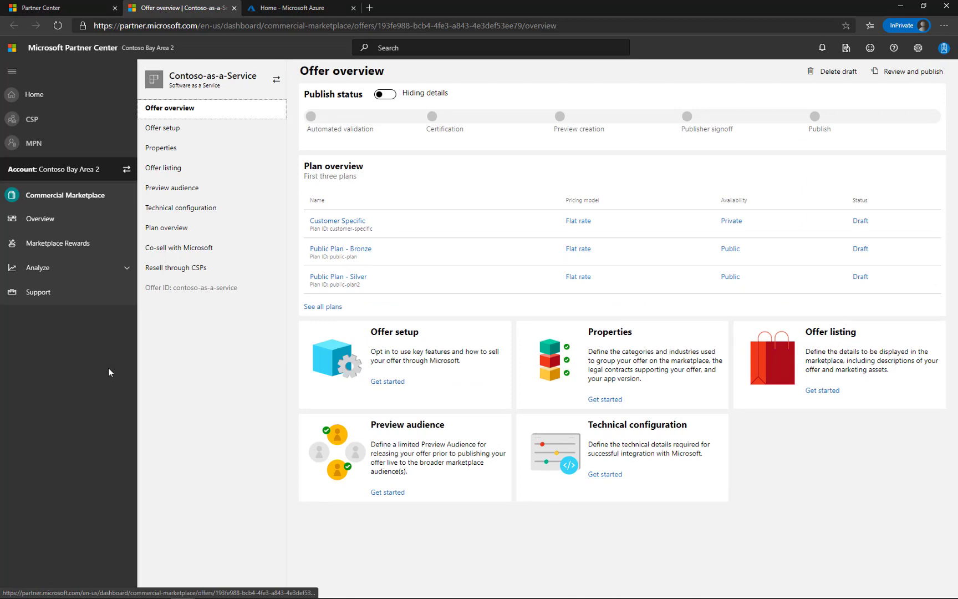
pyautogui.click(307, 307)
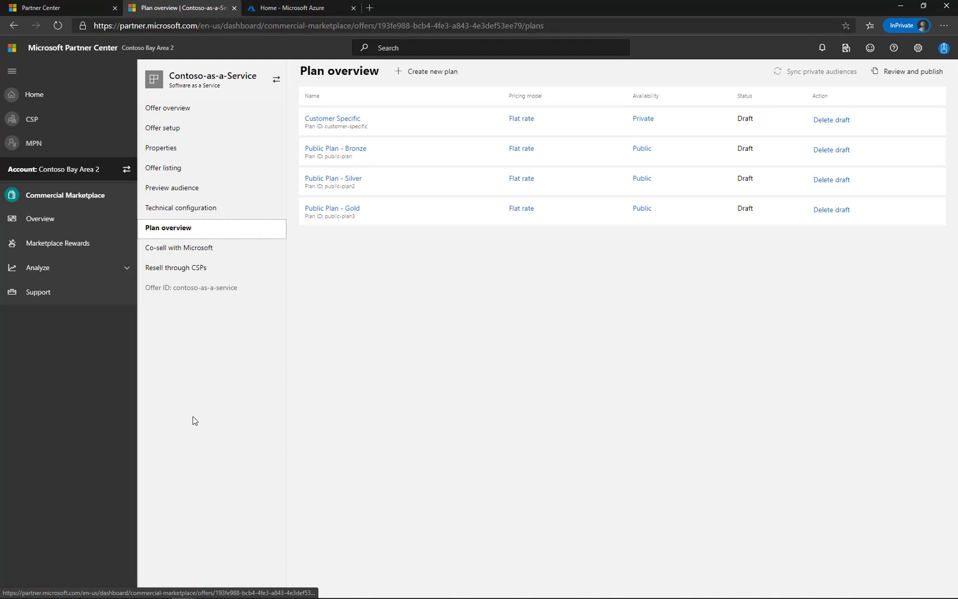
# Open the new plan dialog and cancel it
pyautogui.click(402, 74)
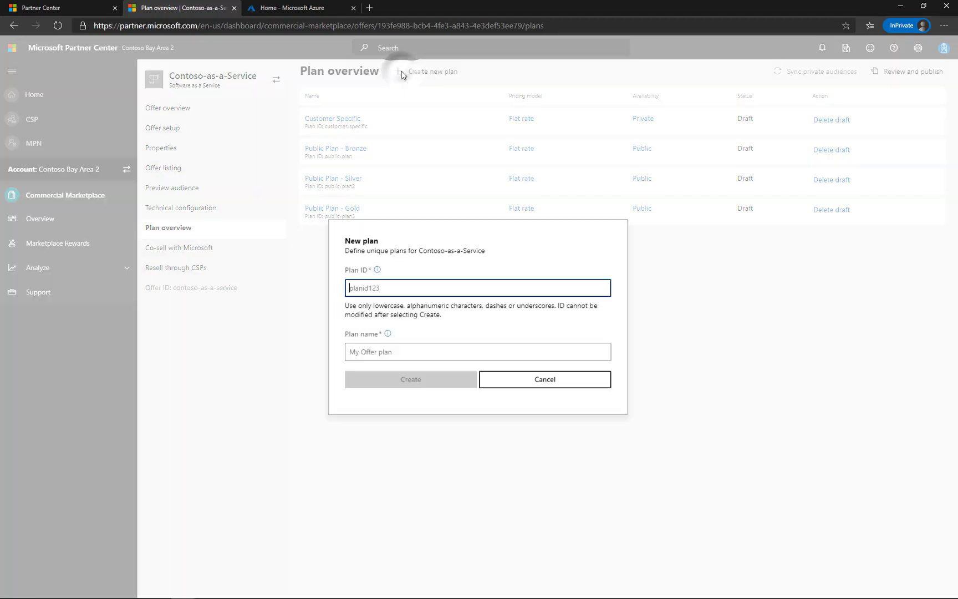
pyautogui.click(539, 382)
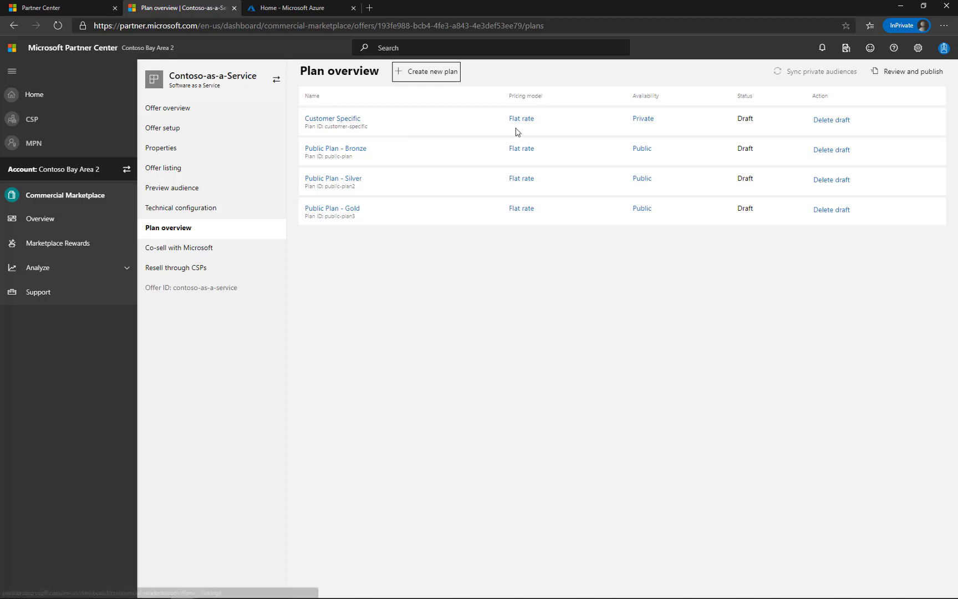
# Open the Customer Specific plan's pricing and availability page and dismiss both warning banners
pyautogui.click(331, 121)
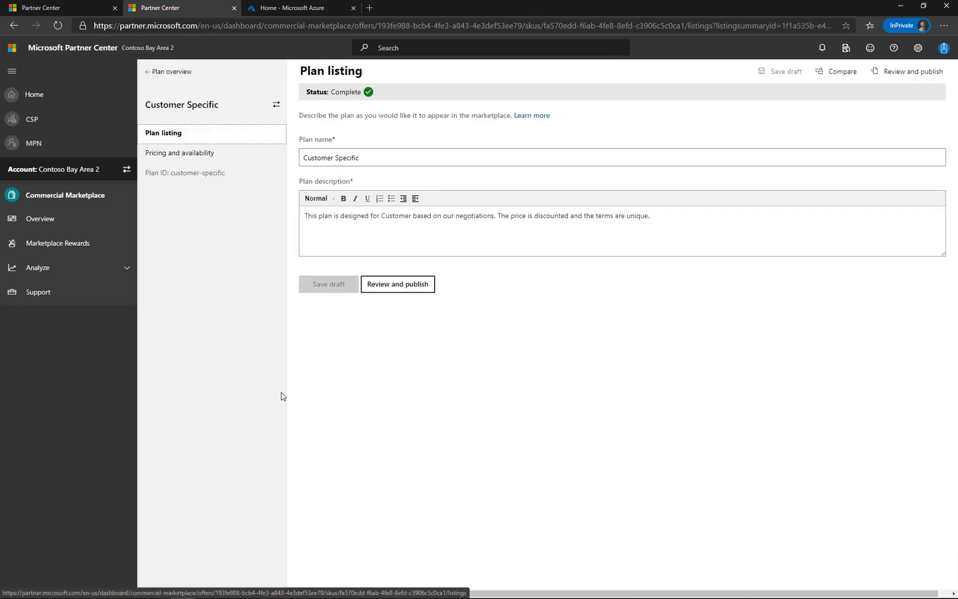
pyautogui.click(175, 155)
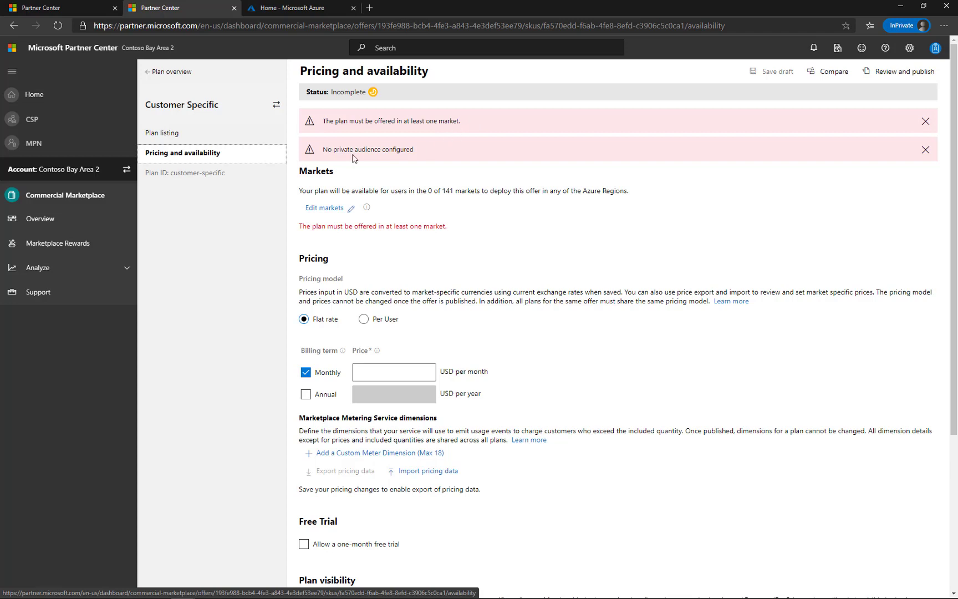
pyautogui.click(925, 122)
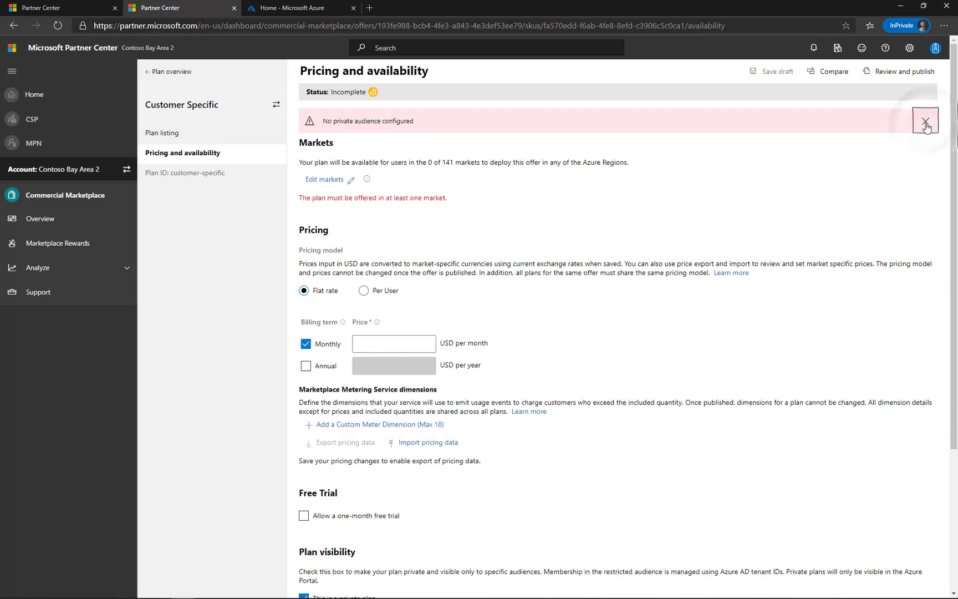
pyautogui.click(925, 122)
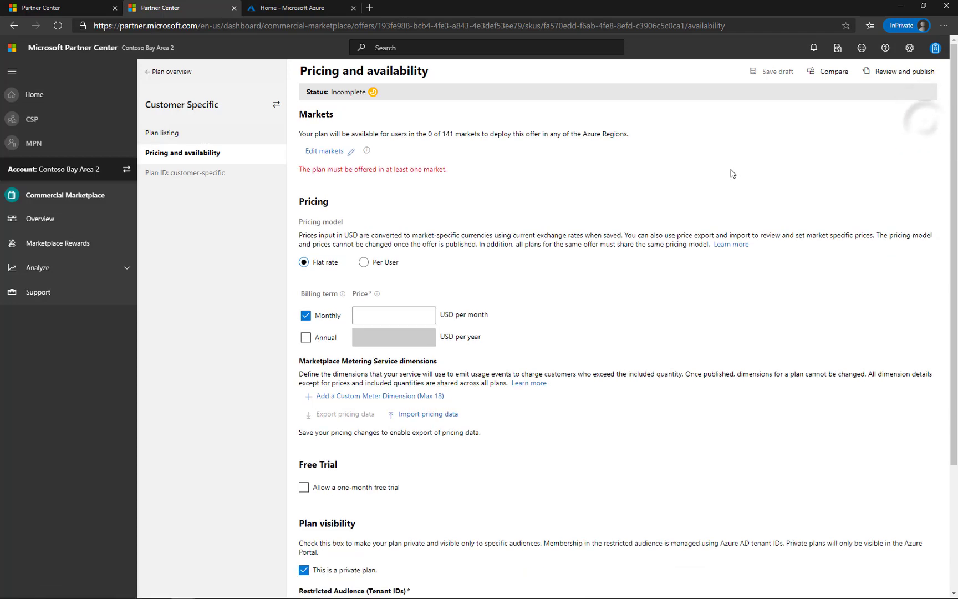
# Select all markets for the Customer Specific plan and save the market selection
pyautogui.click(319, 151)
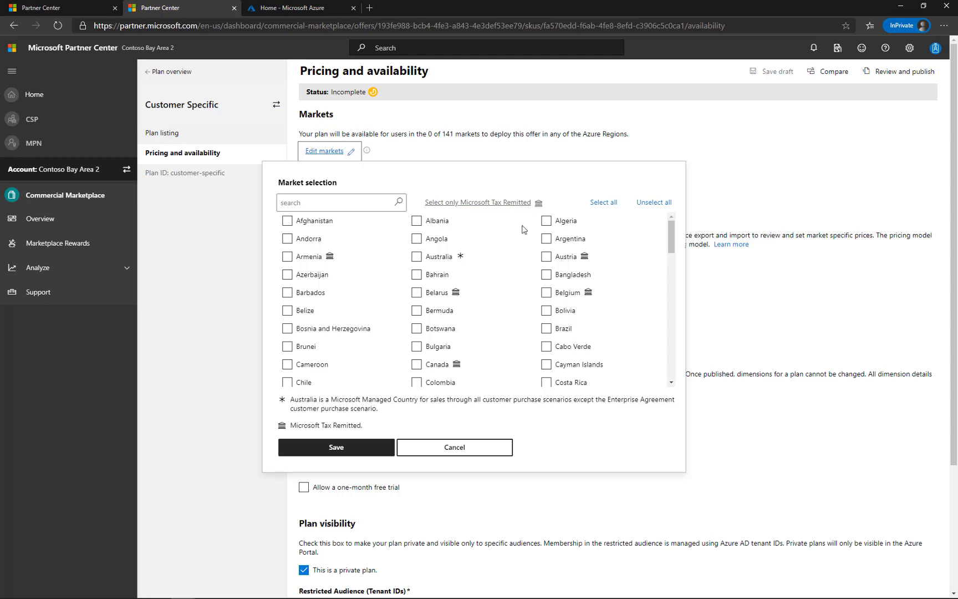
pyautogui.click(603, 203)
pyautogui.click(324, 452)
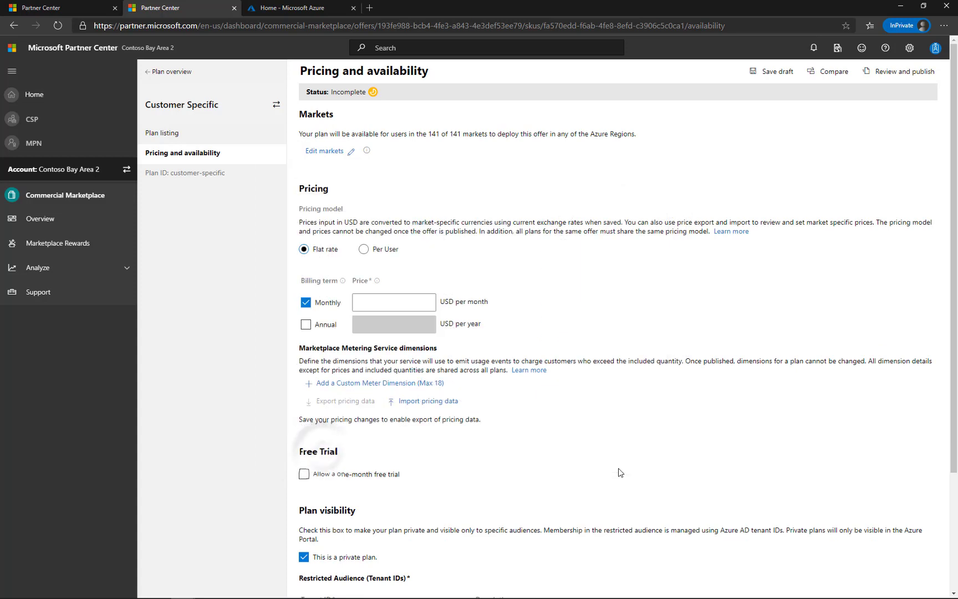
pyautogui.scroll(-3, 618, 468)
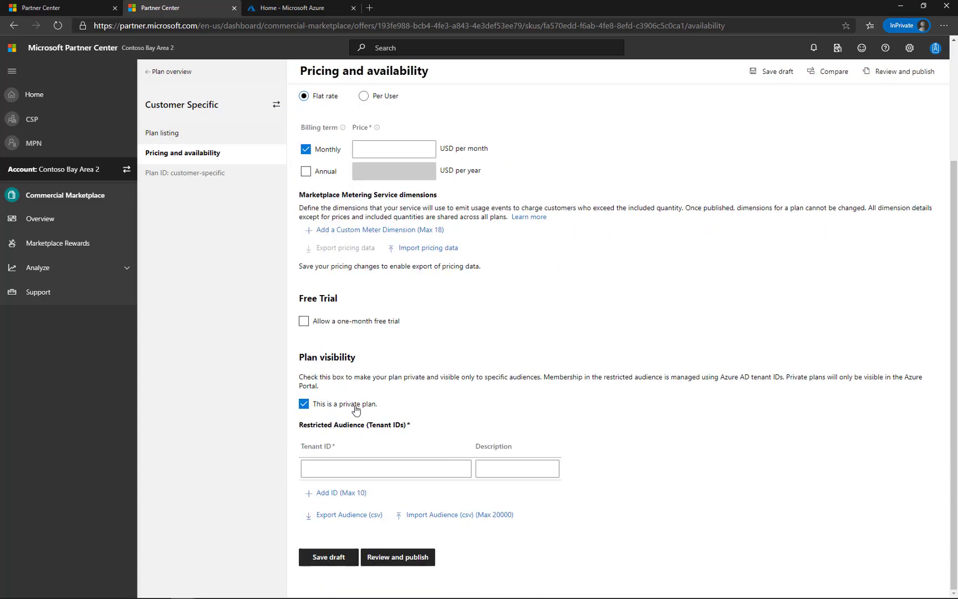
pyautogui.click(304, 405)
pyautogui.click(303, 516)
# Switch to the Azure portal, open Azure Active Directory, and copy the directory's Tenant ID
pyautogui.click(297, 13)
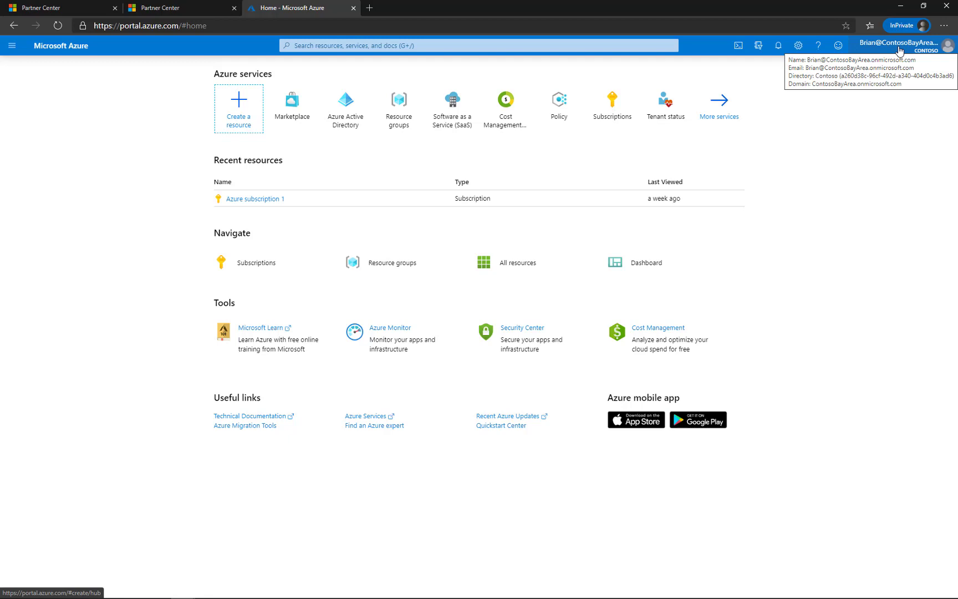
pyautogui.click(350, 124)
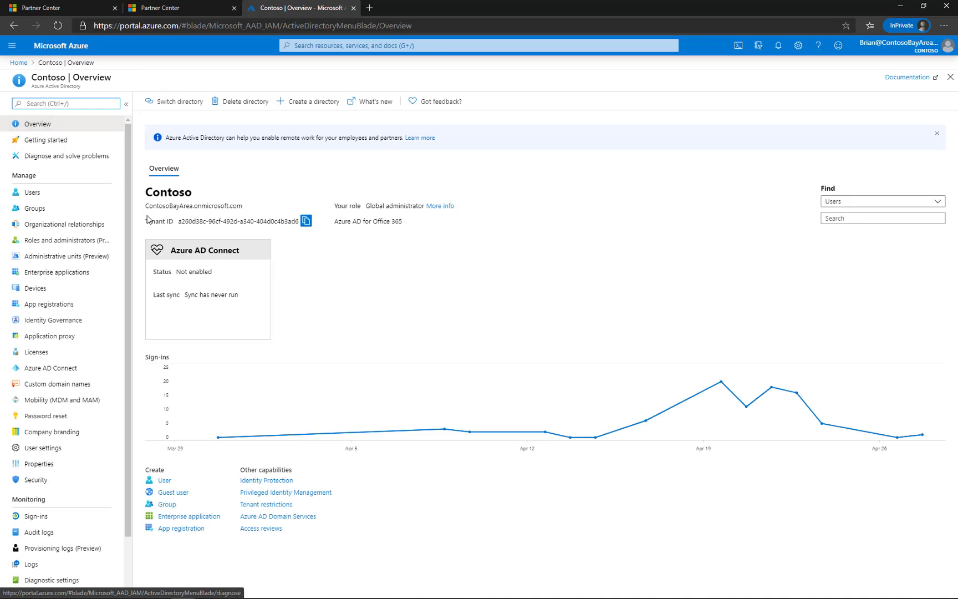
pyautogui.click(306, 222)
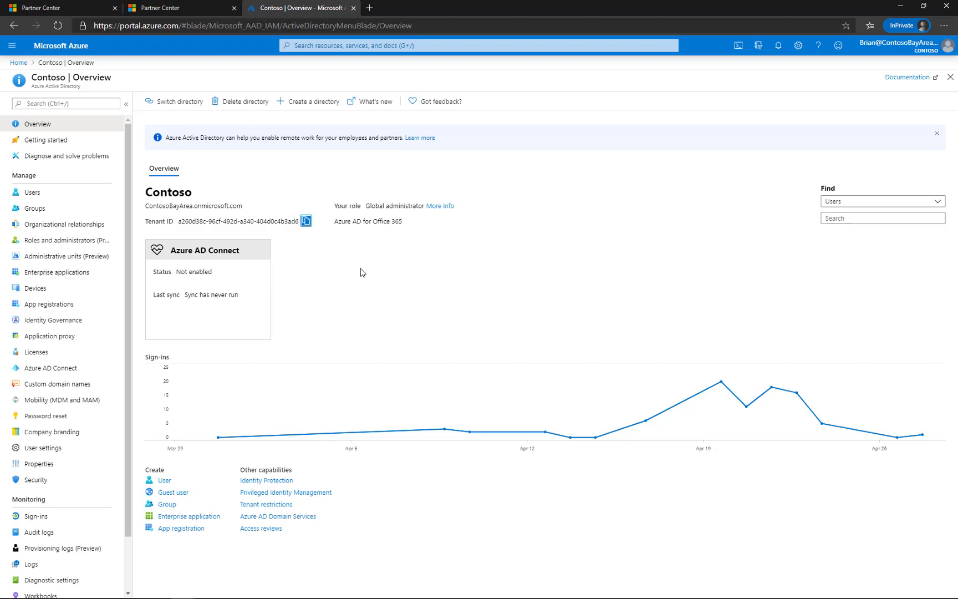
# Return to Partner Center and paste the copied tenant ID into the plan's restricted audience Tenant ID field
pyautogui.click(161, 8)
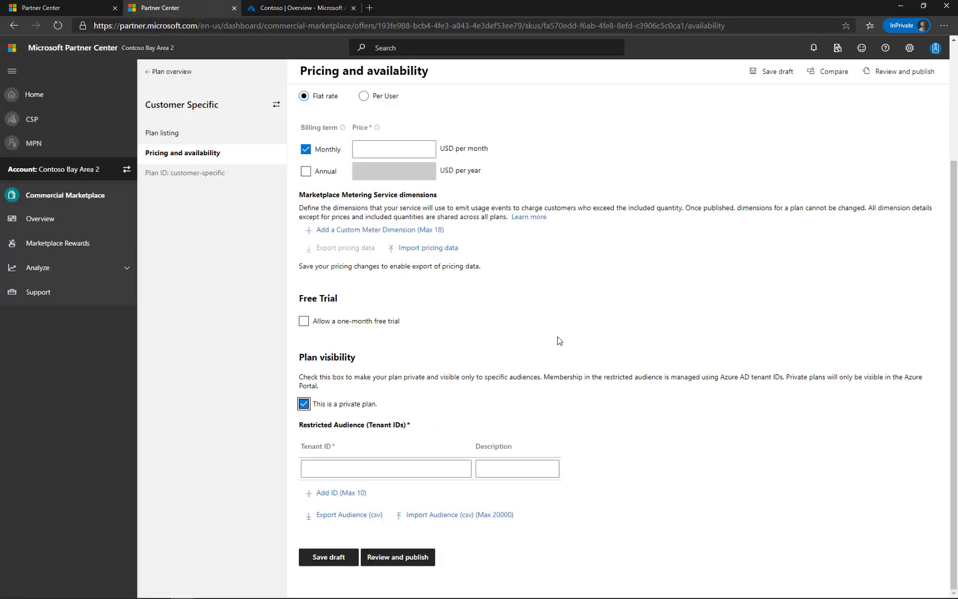
pyautogui.click(457, 472)
pyautogui.rightClick(455, 471)
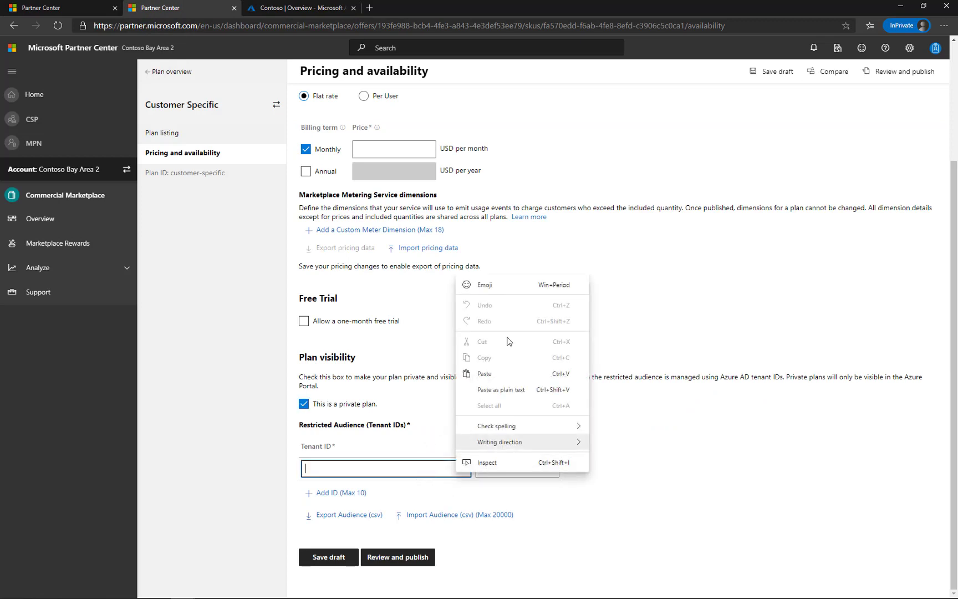
pyautogui.click(484, 373)
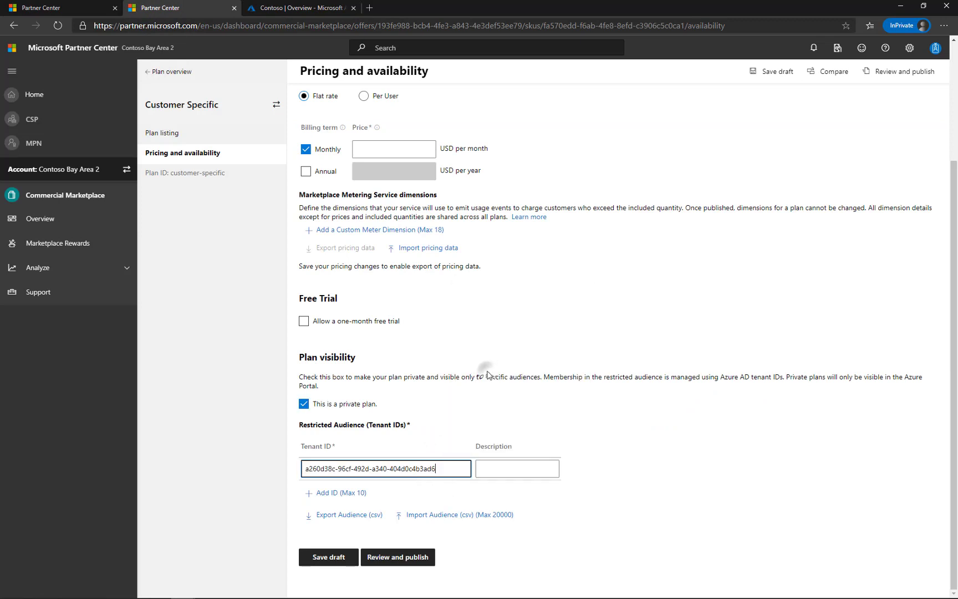
# Describe the restricted audience tenant as Customer - Contoso Bay Area and save the plan draft
pyautogui.click(537, 469)
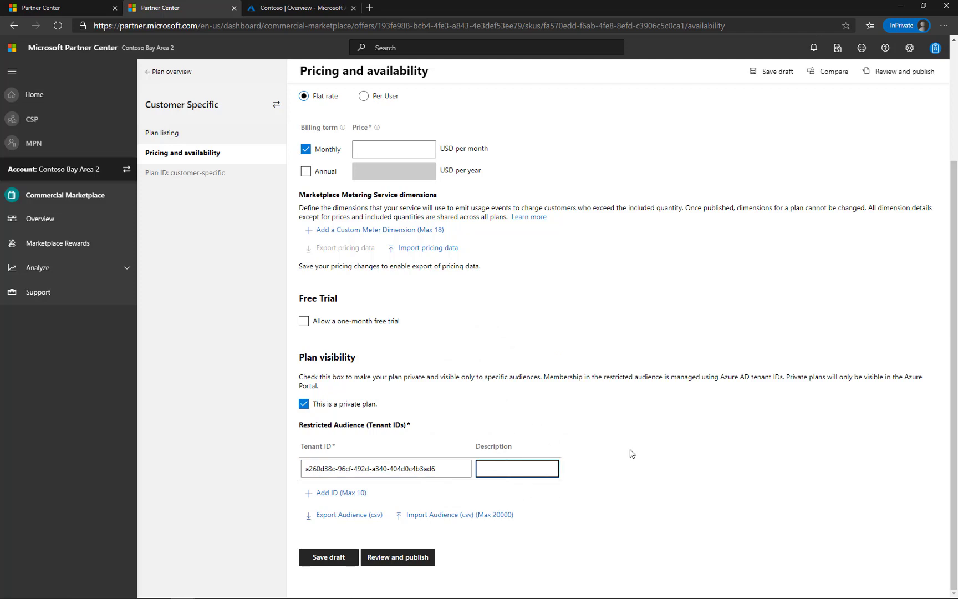
pyautogui.write('Customer - Contoso Bay Area')
pyautogui.click(619, 458)
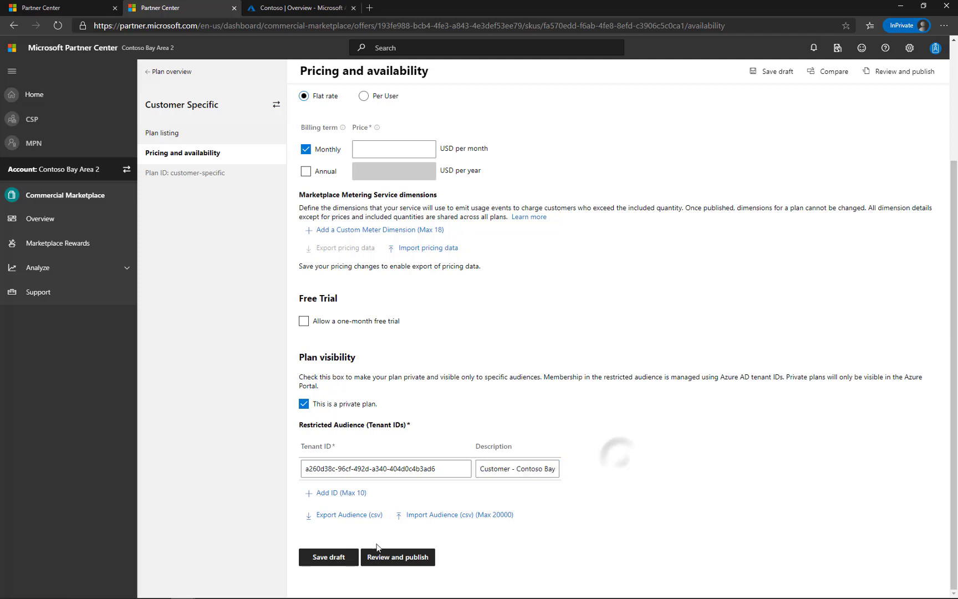
pyautogui.click(330, 556)
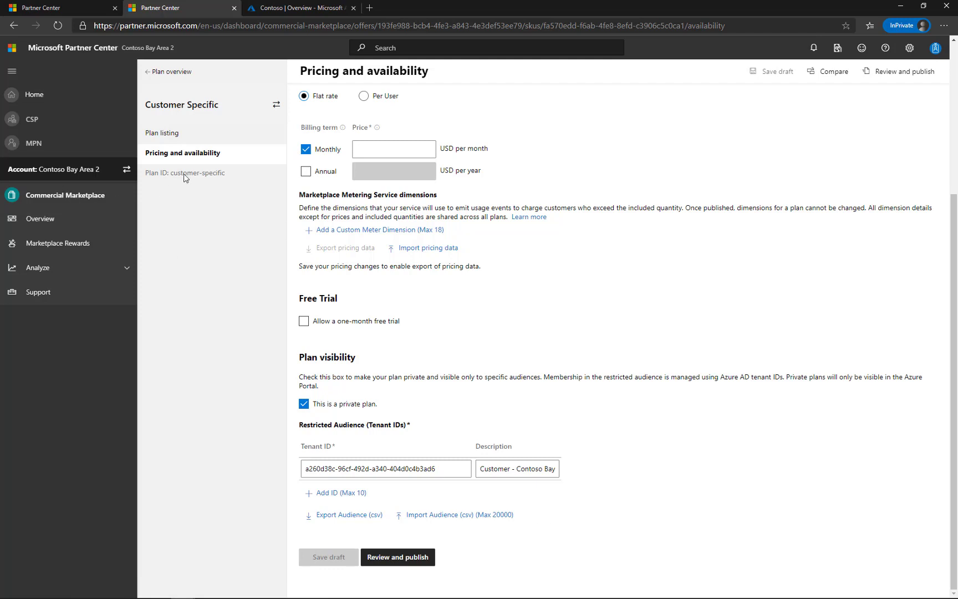
# Open the offer's Properties and opt to use the Standard Contract for Microsoft's commercial marketplace, accepting the confirmation
pyautogui.click(155, 77)
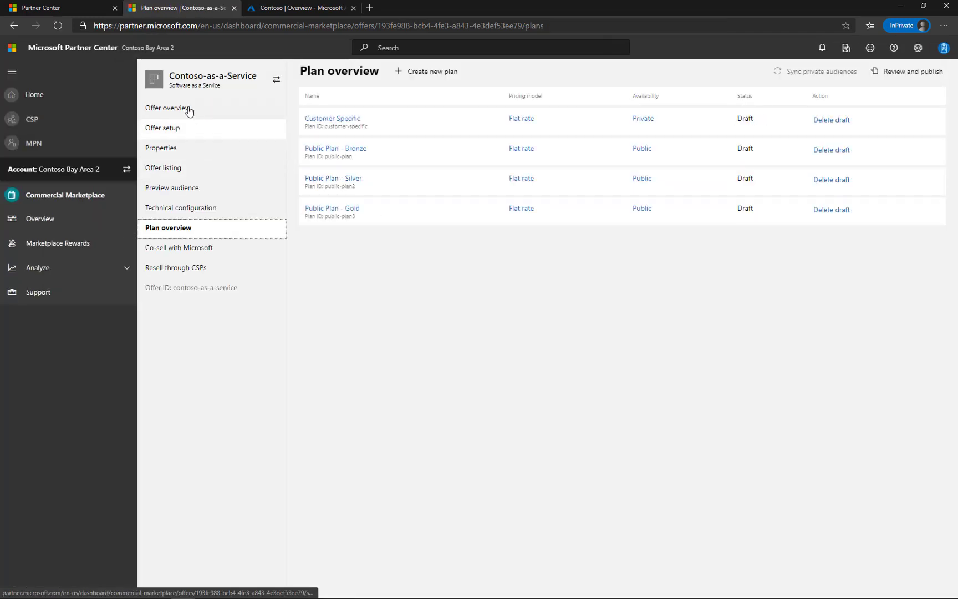
pyautogui.click(184, 153)
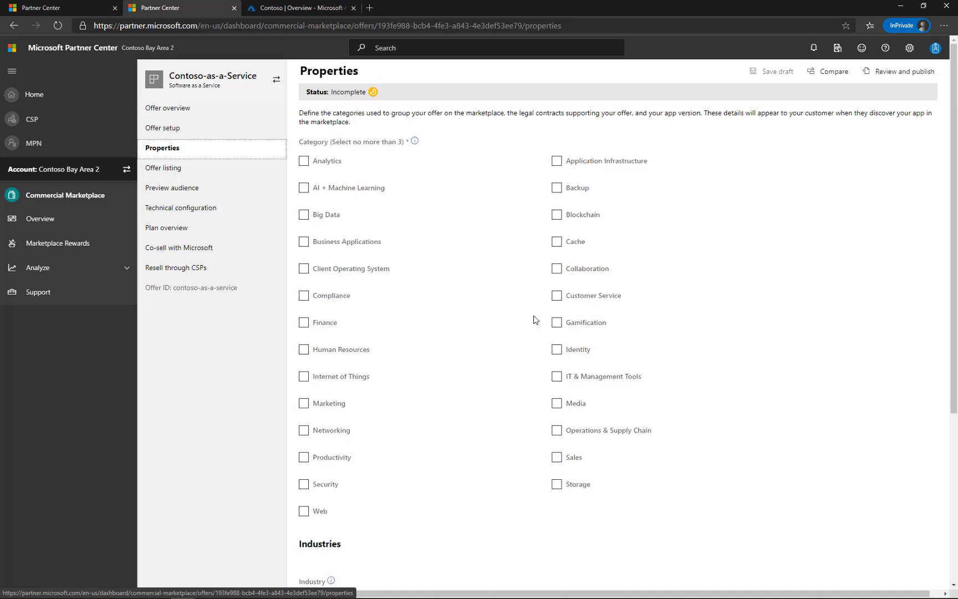
pyautogui.scroll(-5, 532, 332)
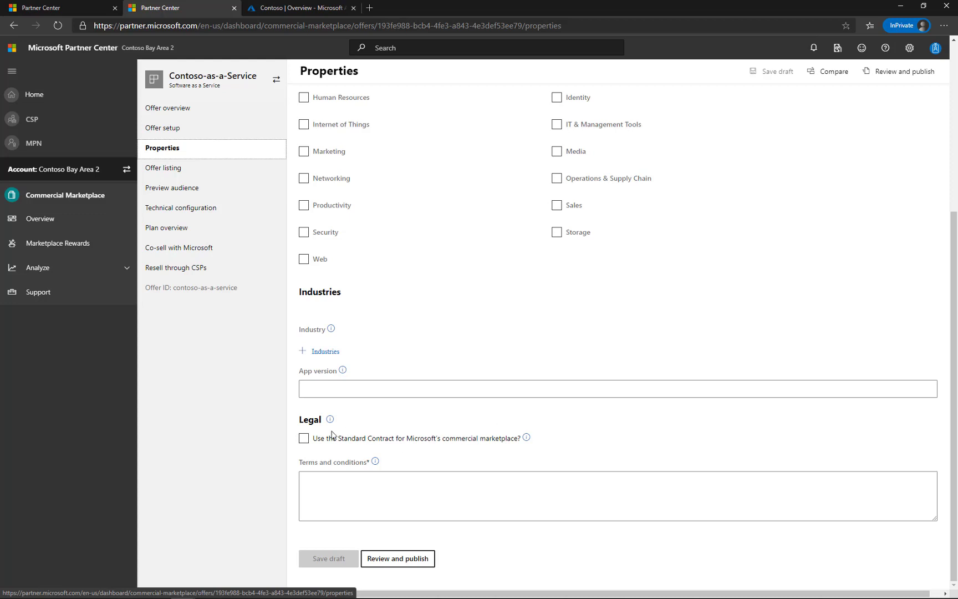
pyautogui.click(321, 491)
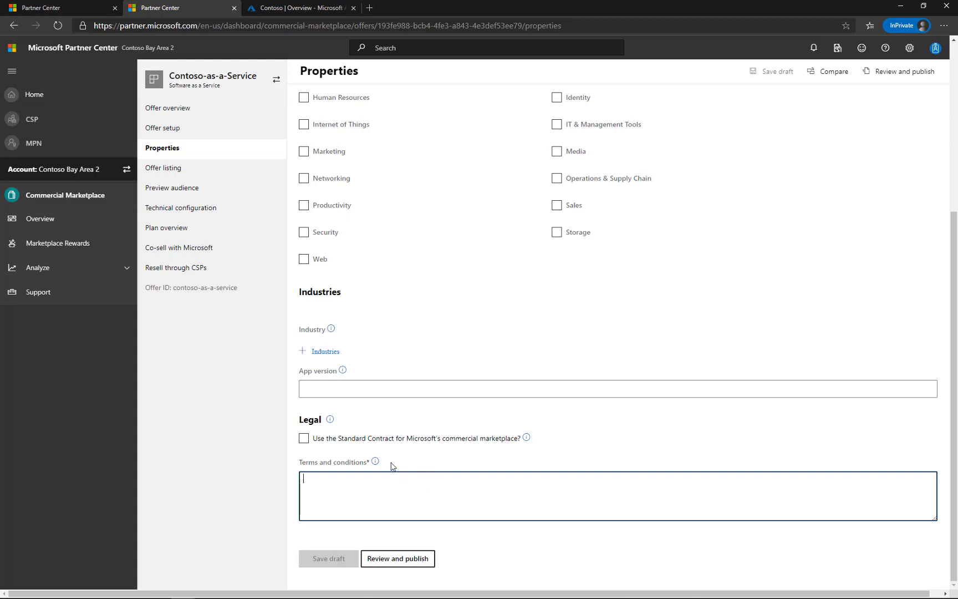
pyautogui.click(303, 439)
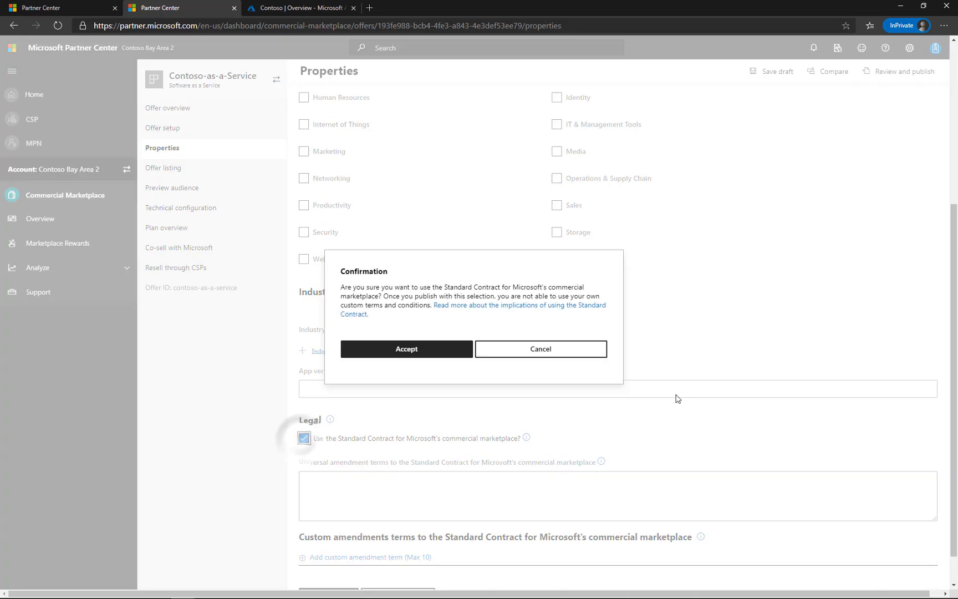
pyautogui.click(441, 355)
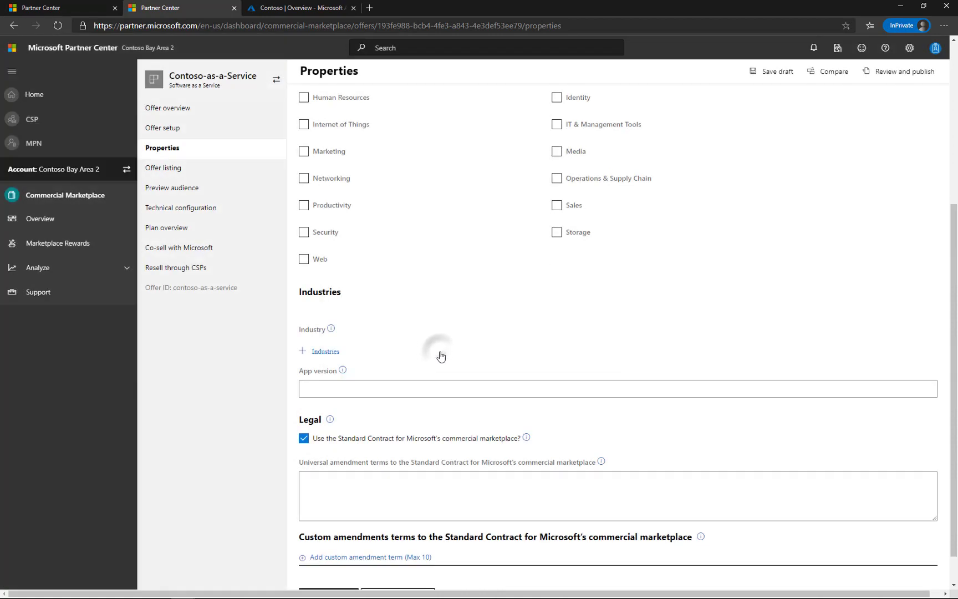
# Add a custom amendment term reading Contoso Bay Area negotiated terms
pyautogui.scroll(-1, 585, 438)
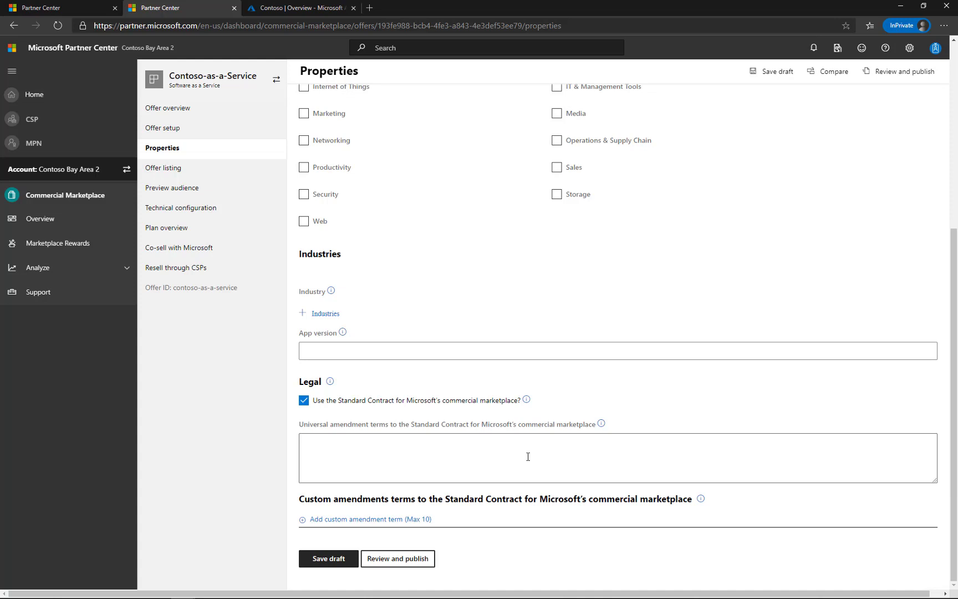
pyautogui.click(527, 456)
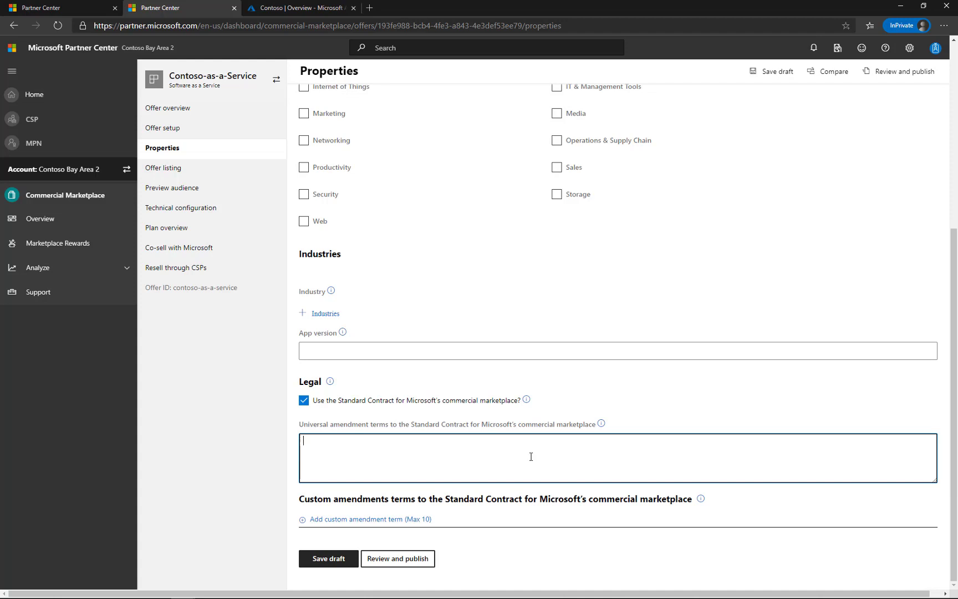
pyautogui.click(378, 522)
pyautogui.scroll(-3, 554, 444)
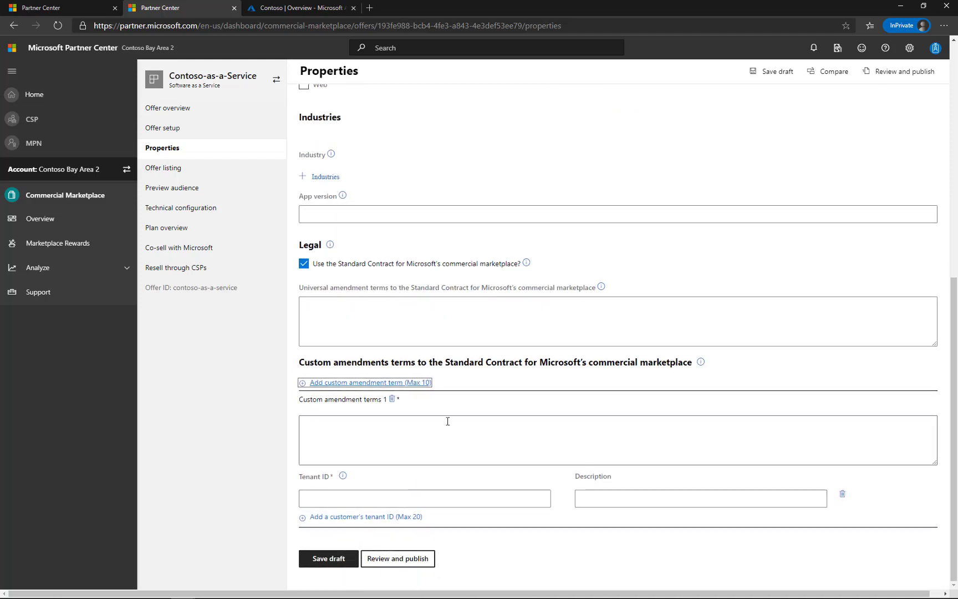
pyautogui.click(448, 421)
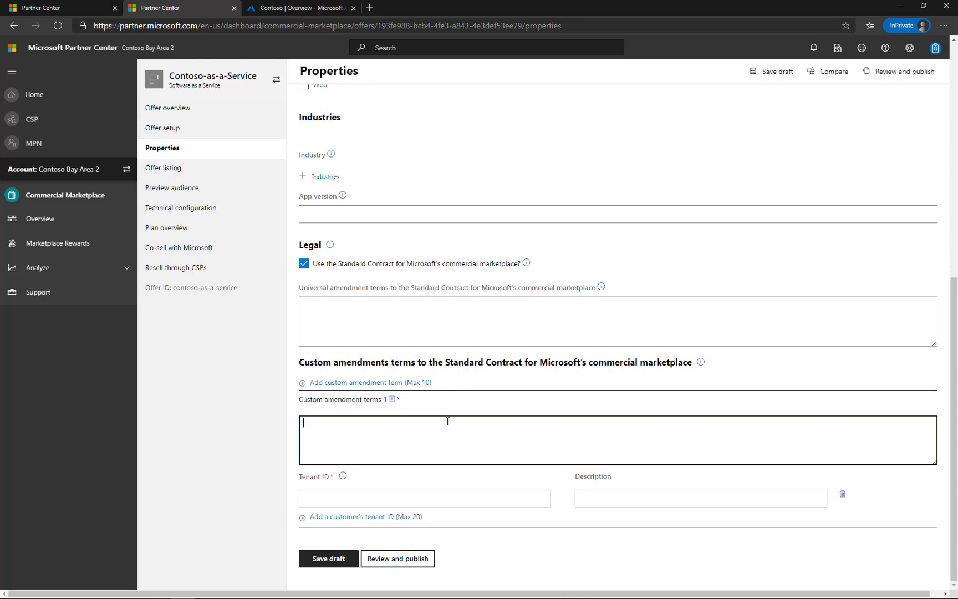
pyautogui.write('Contoso Bay Area negotiated terms')
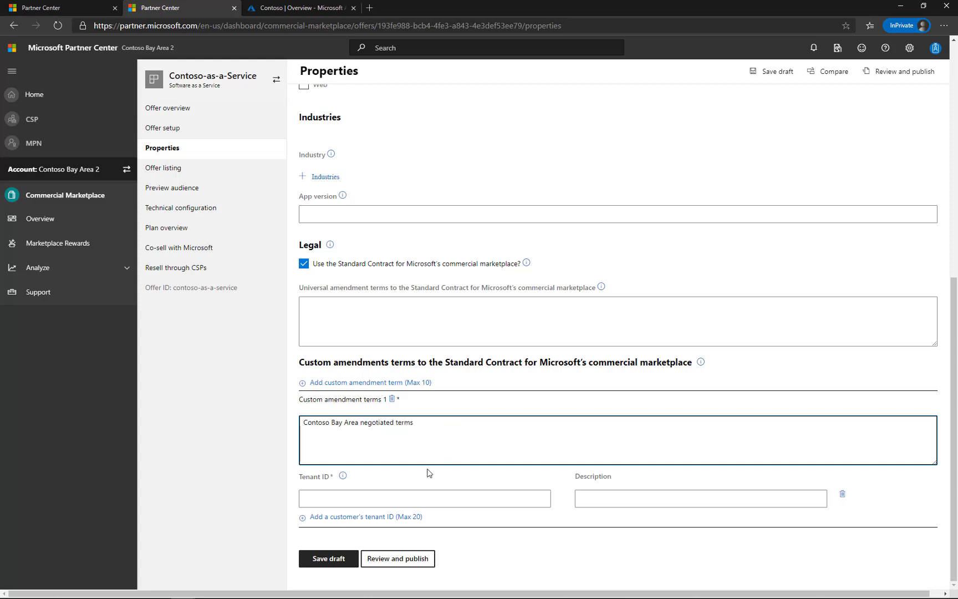
# Paste the copied tenant ID for the amendment, describe it as Contoso Bay Area, and save the draft
pyautogui.click(436, 498)
pyautogui.write('a260d38c-96cf-492d-a340-404d0c4b3ad6')
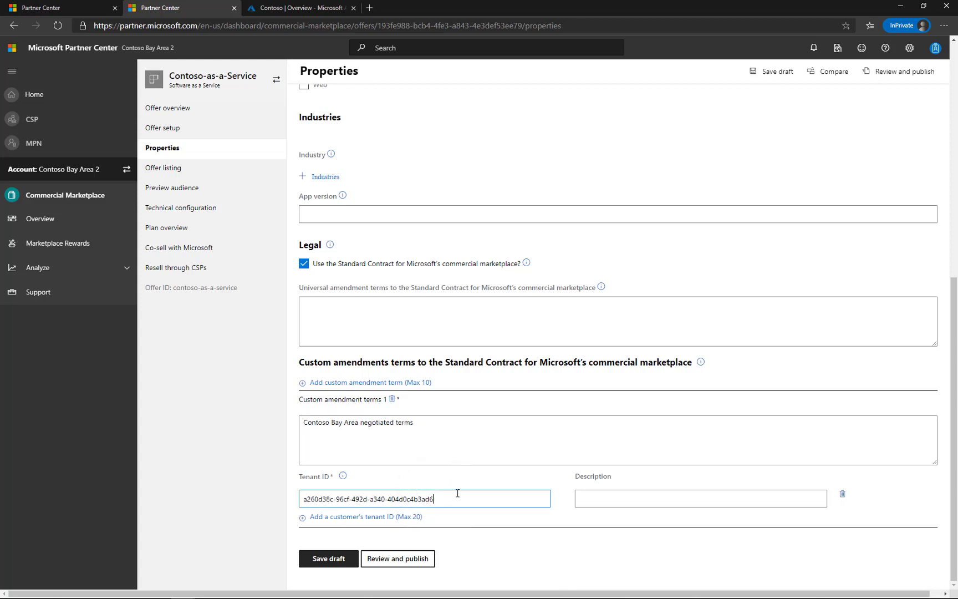
pyautogui.click(613, 501)
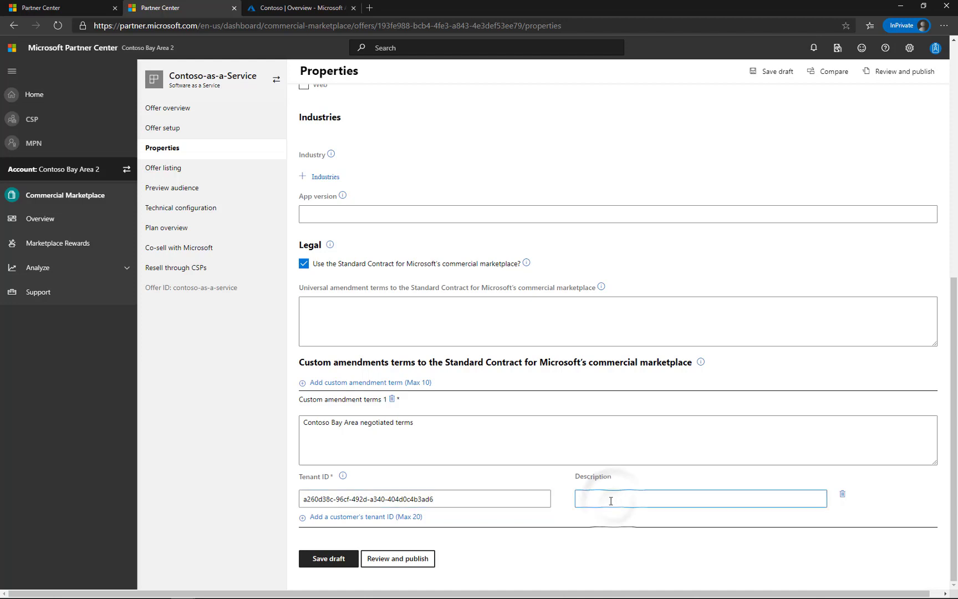
pyautogui.write('Contoso')
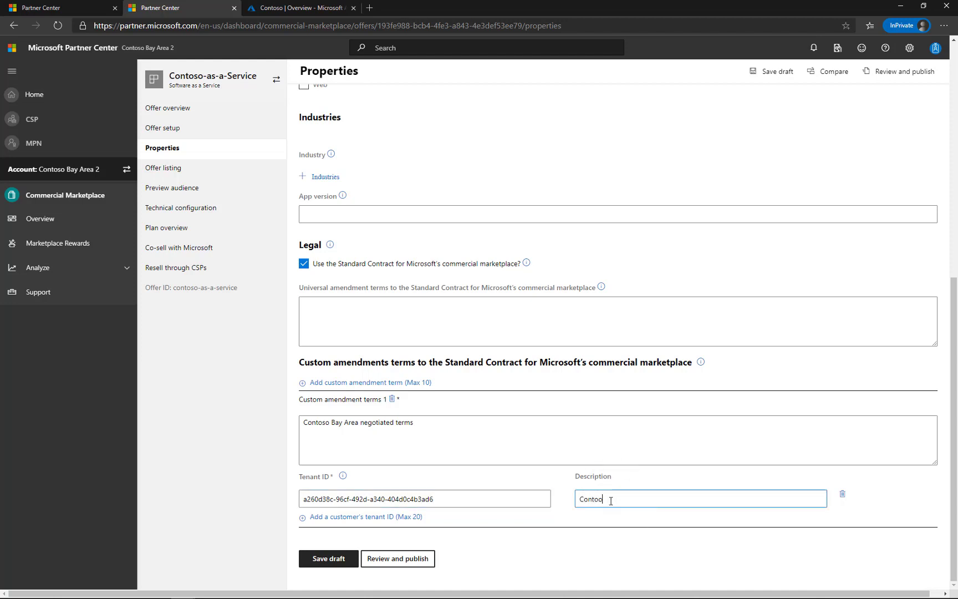
pyautogui.write(' Bay Area')
pyautogui.click(330, 559)
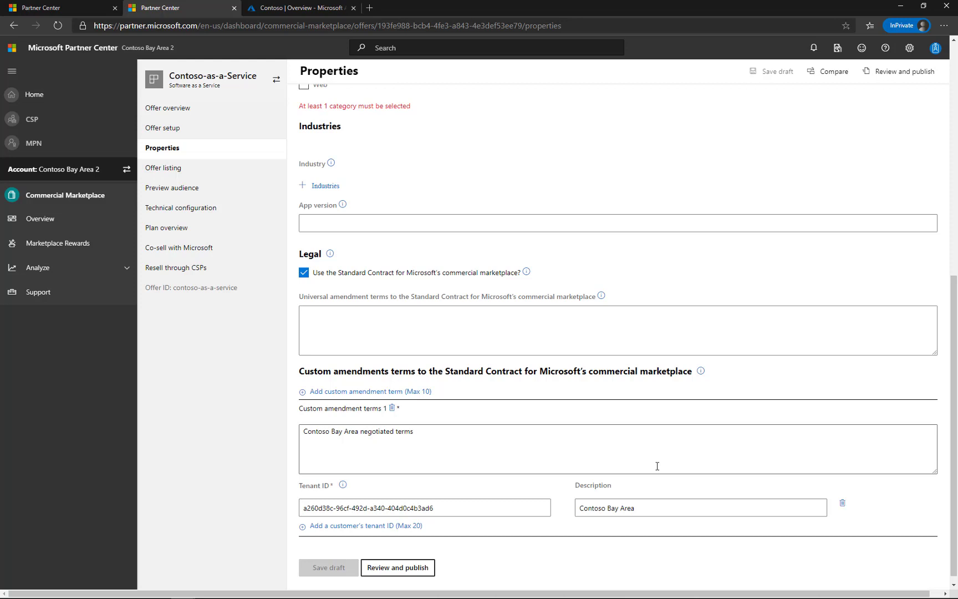
# Switch to the Azure portal and check the private offers available in the Marketplace
pyautogui.click(286, 10)
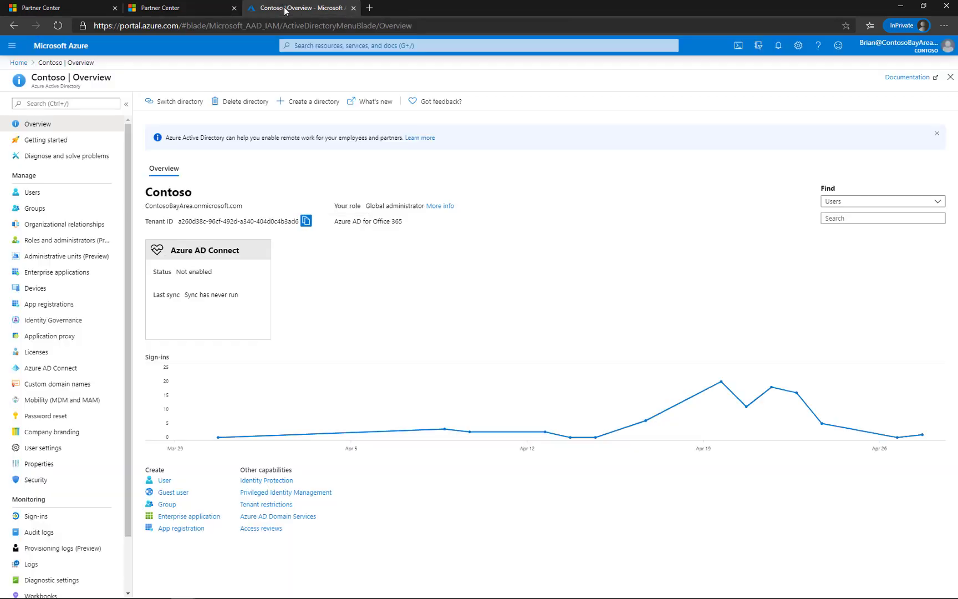
pyautogui.click(19, 62)
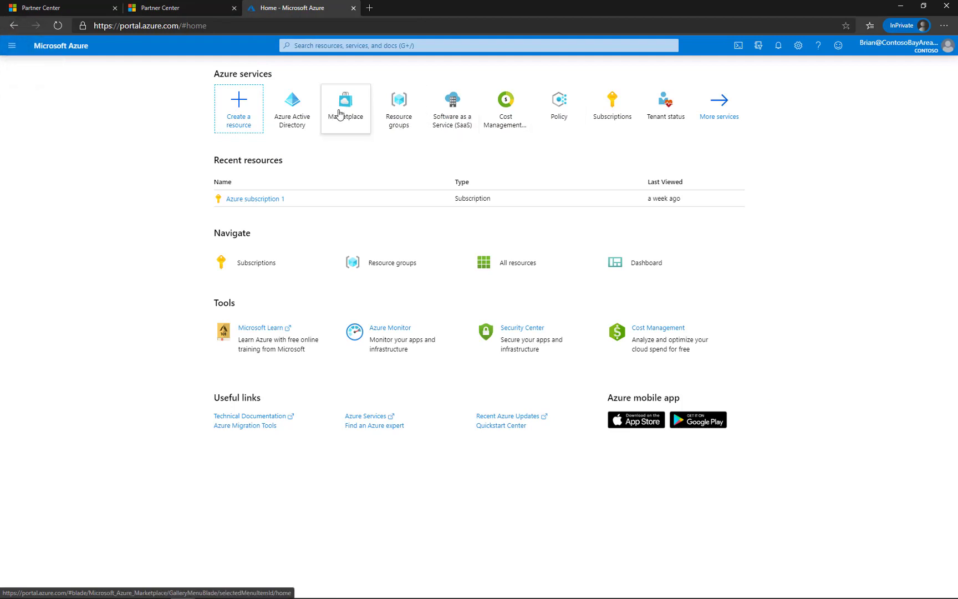
pyautogui.click(342, 114)
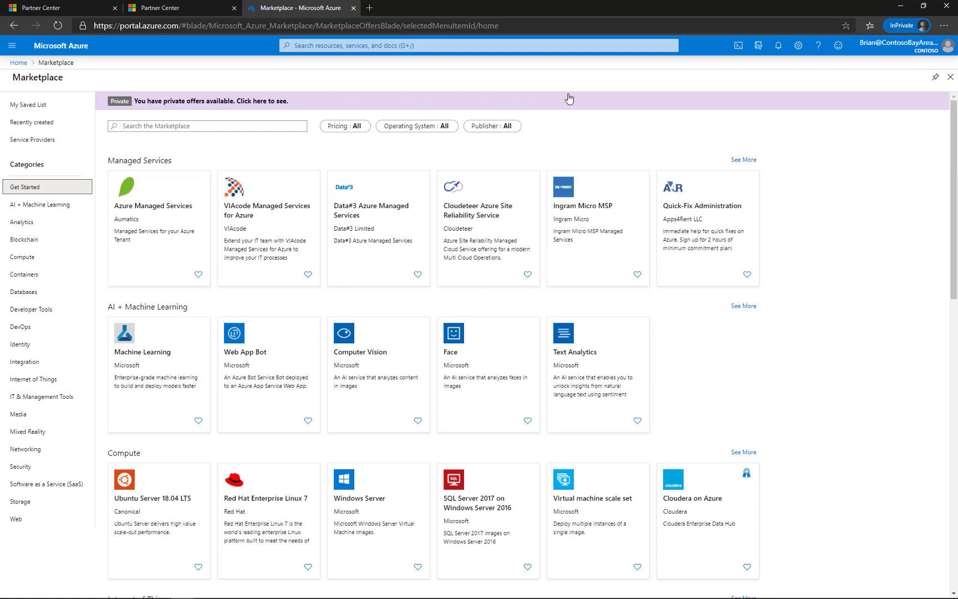
pyautogui.click(140, 103)
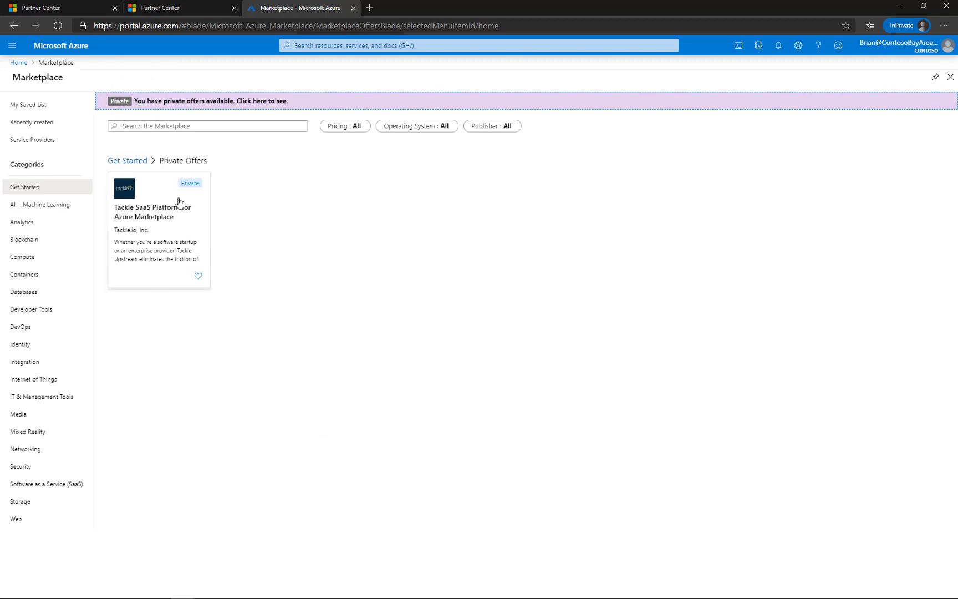
pyautogui.click(18, 63)
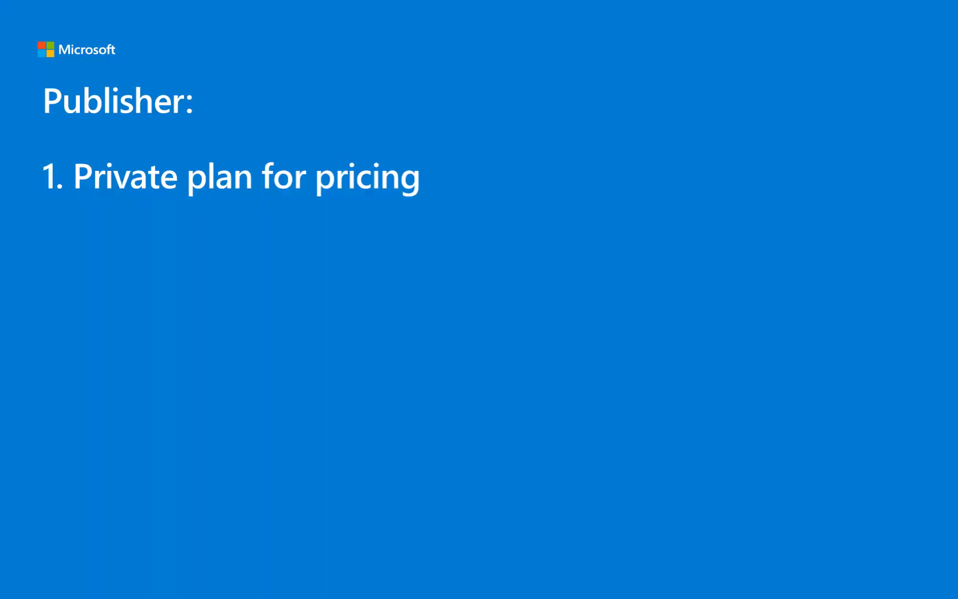